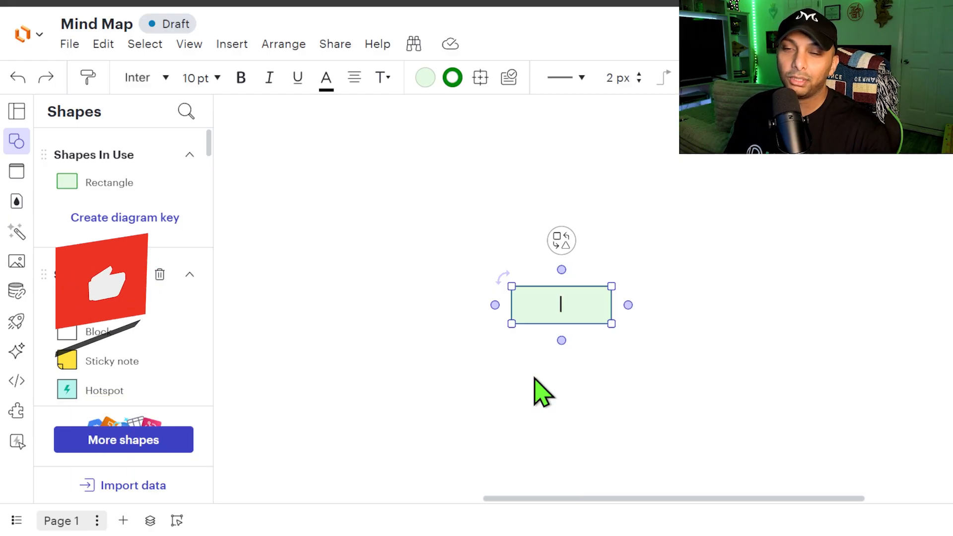
Label the green rectangle "Hires < 180 Days"
text(Hires)
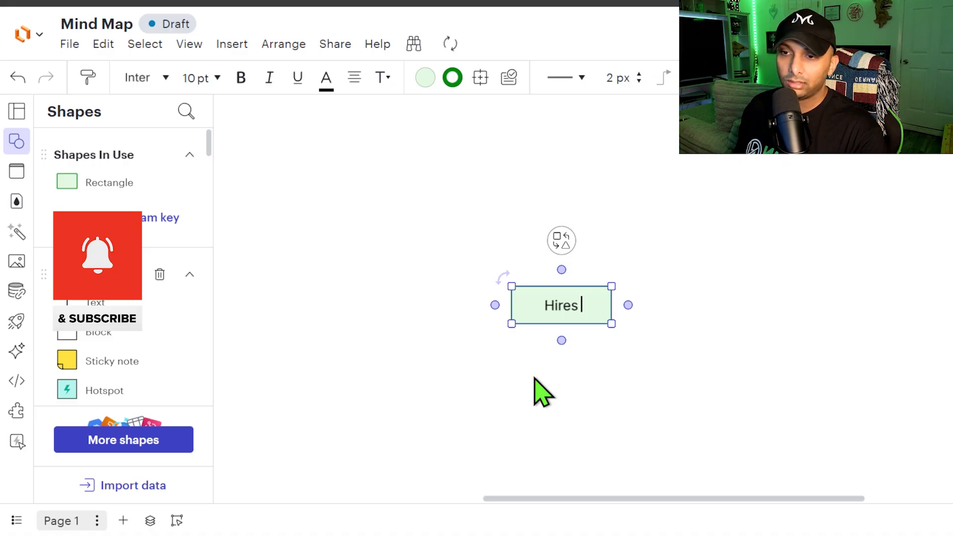
text( < 1)
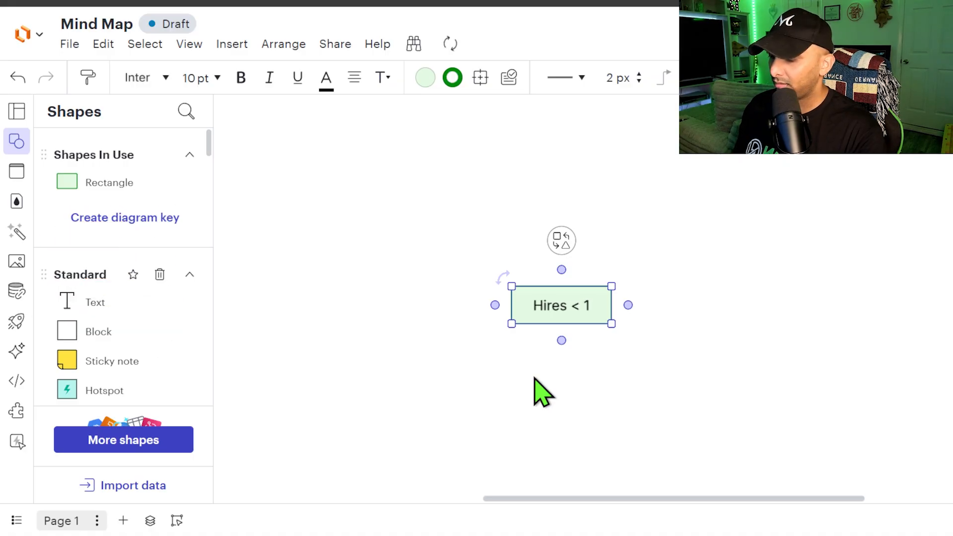
text(80 Days)
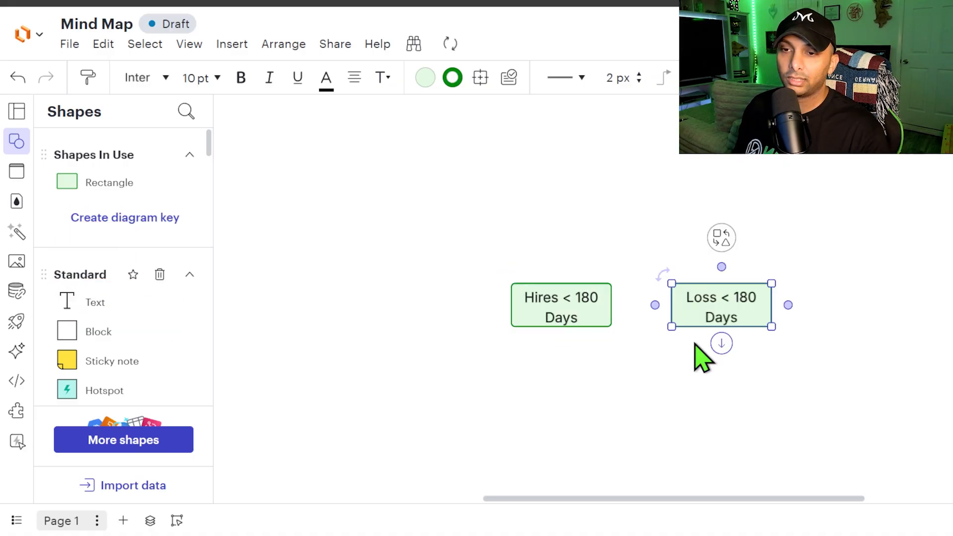
Add two more green rectangles in line with the "Hires < 180 Days" box, labelled "Losses < 180 Days" and "Workforce Composition"
text(es < 180 Days)
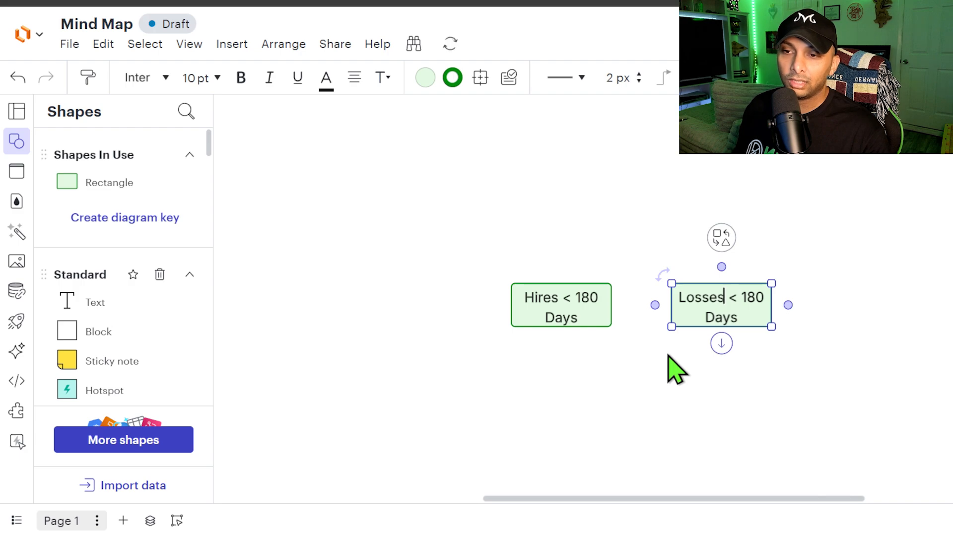
click(680, 359)
click(572, 299)
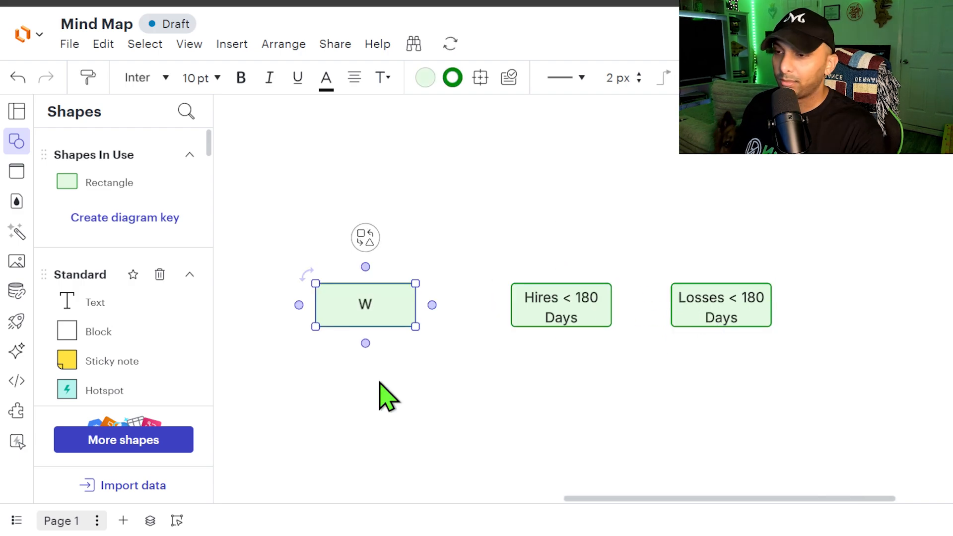
text(orkforce Co)
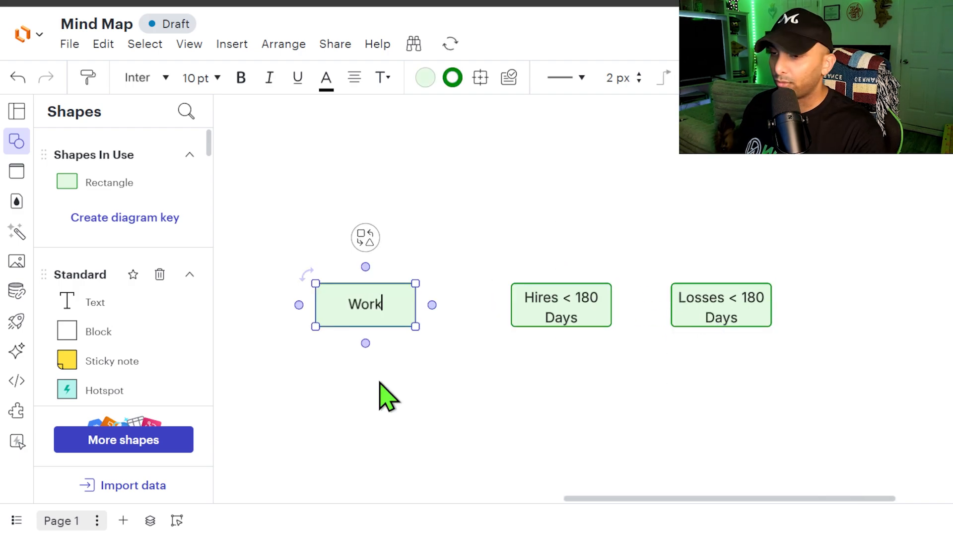
text(mposition)
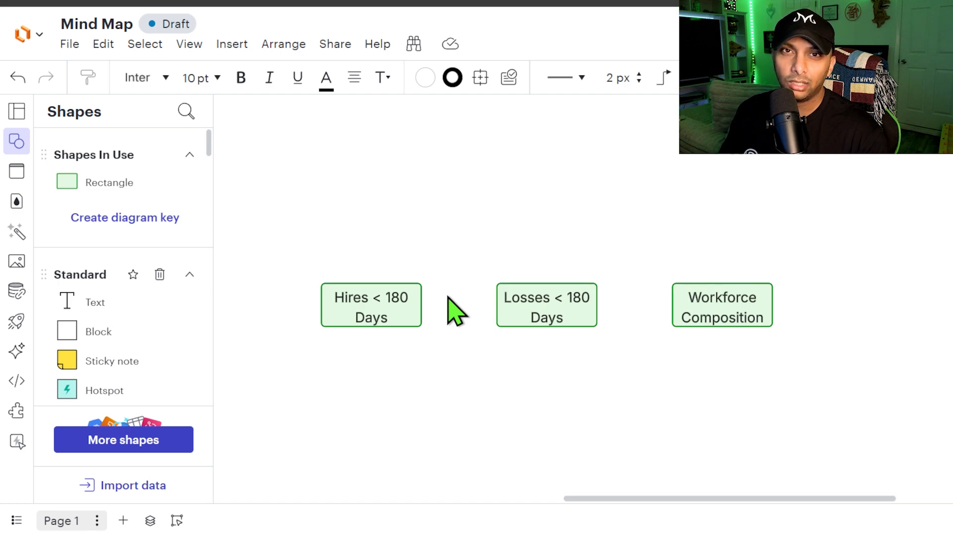
Add a connected shape above the "Hires < 180 Days" box, change it to a circle and flatten it into an ellipse
click(370, 298)
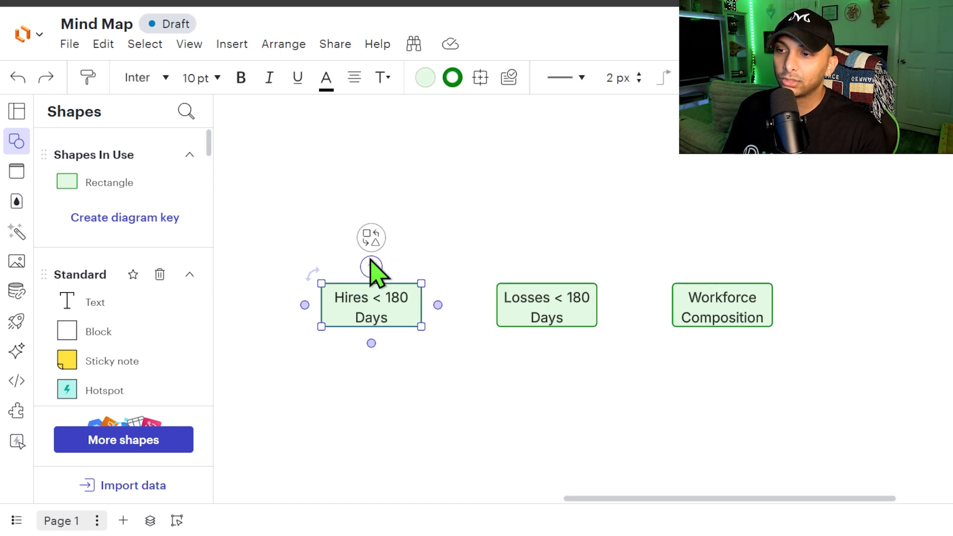
click(370, 258)
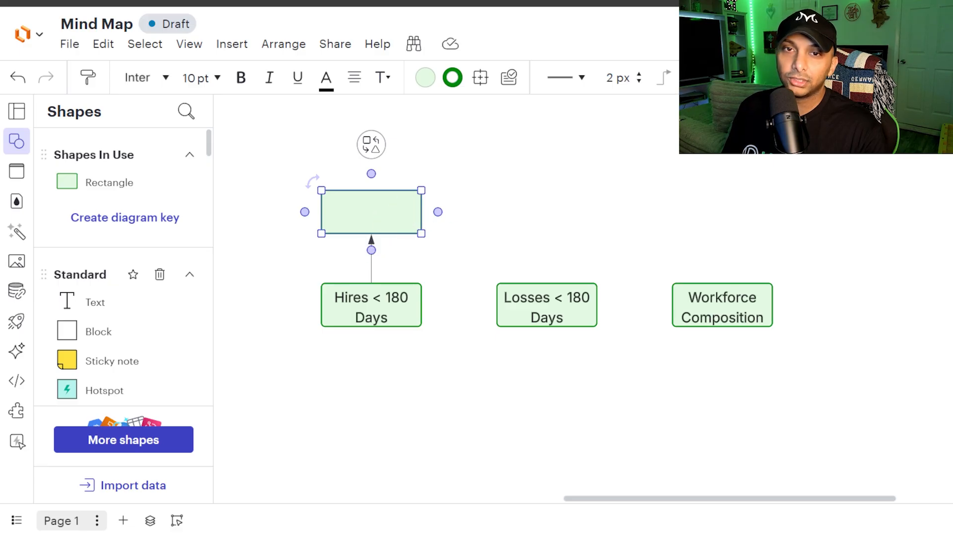
click(939, 297)
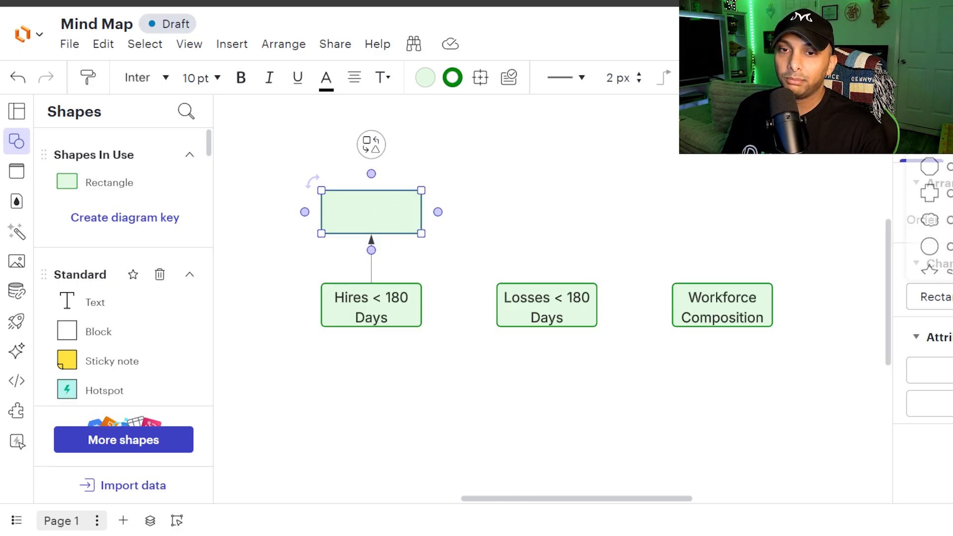
click(936, 222)
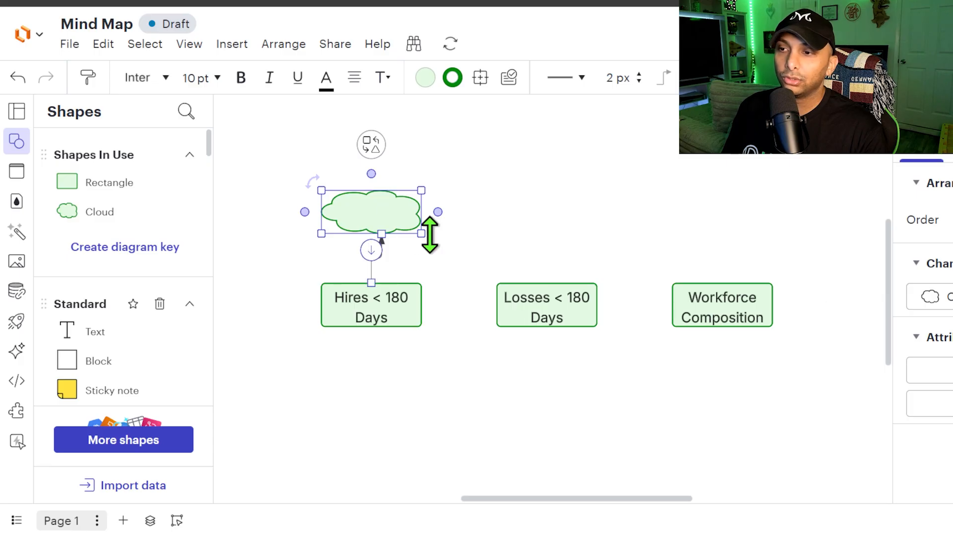
click(934, 295)
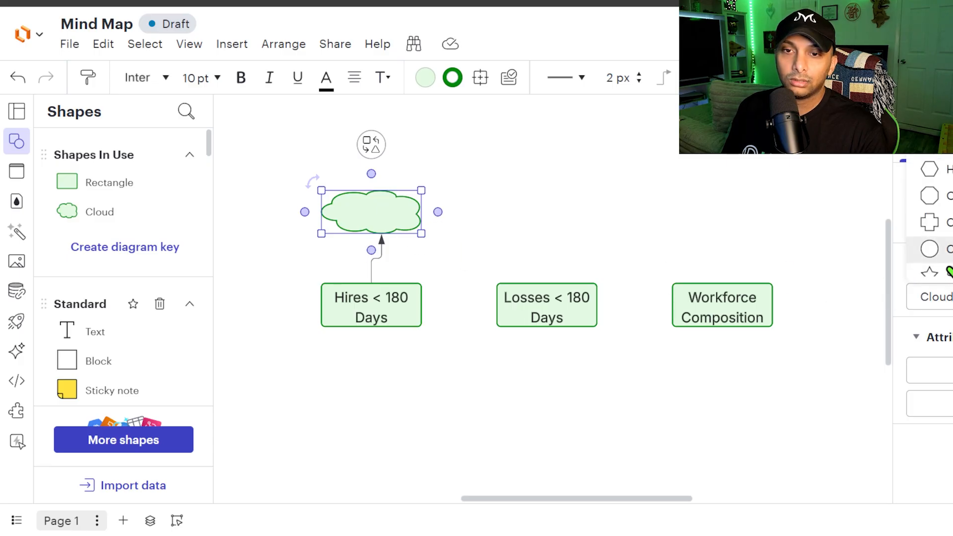
click(930, 247)
drag(322, 184, 322, 203)
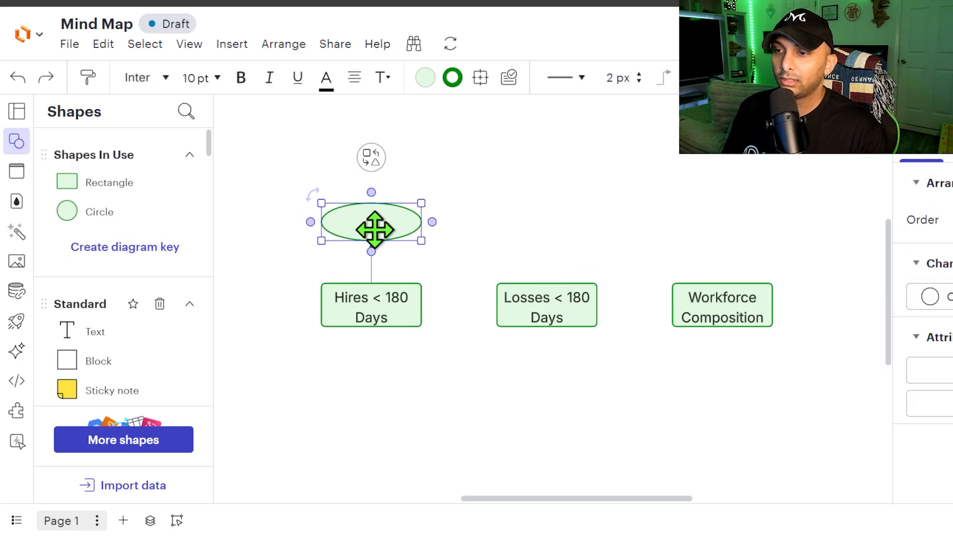
Label the ellipse above the hires box "KPI: New Hires < 180" and reduce its text size
key(Return)
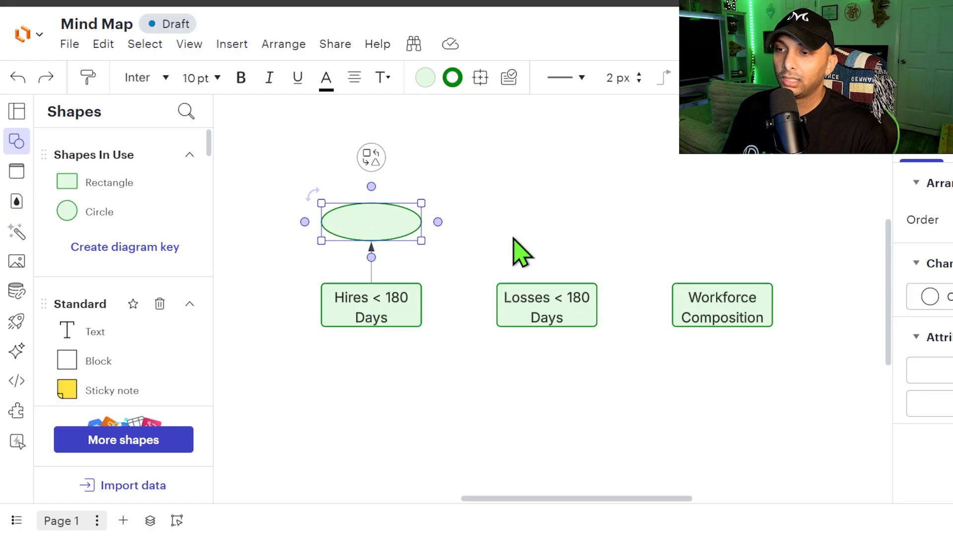
text(KP)
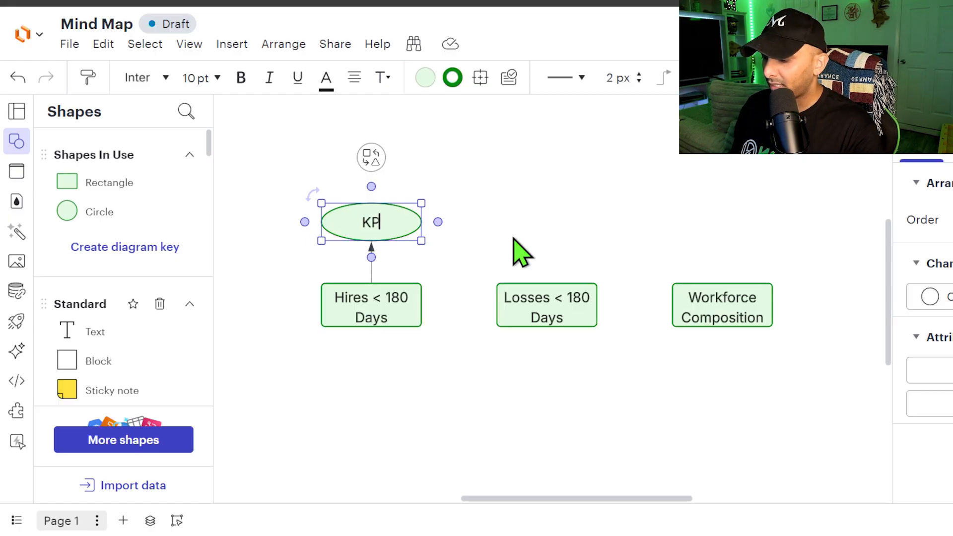
text(I:)
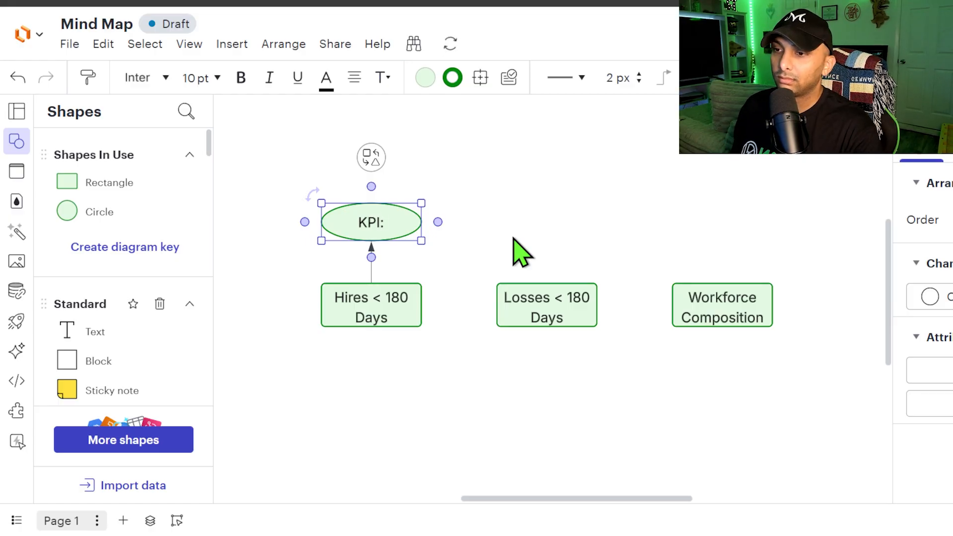
text( New)
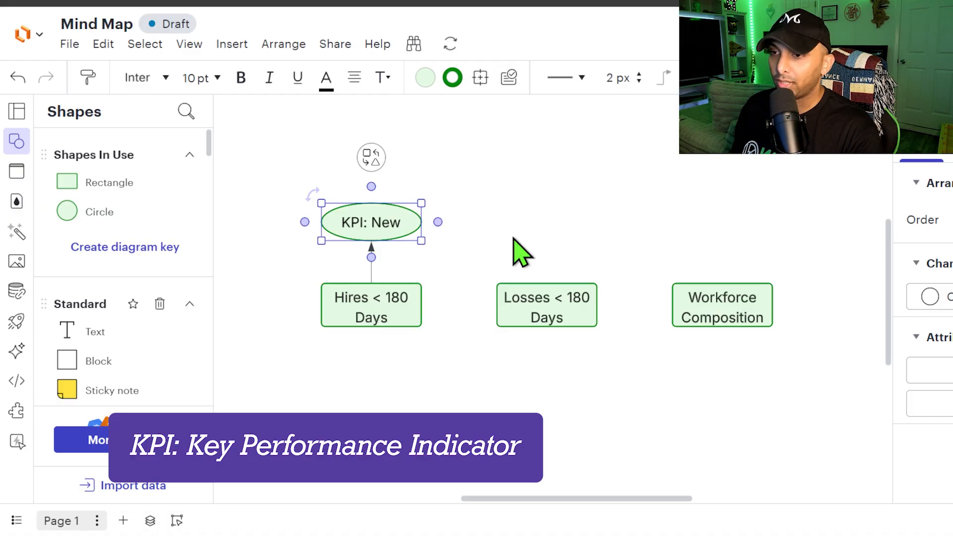
text( Hires)
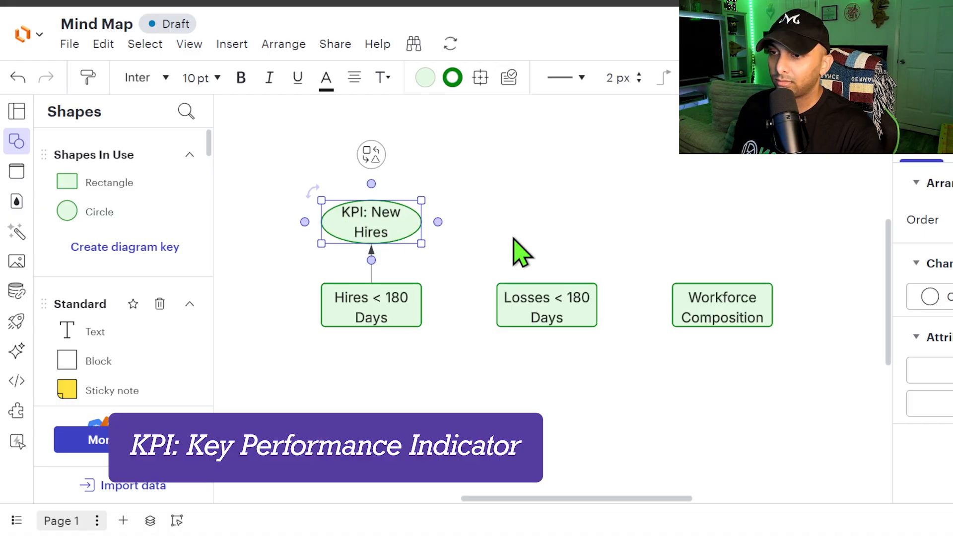
text( < 180)
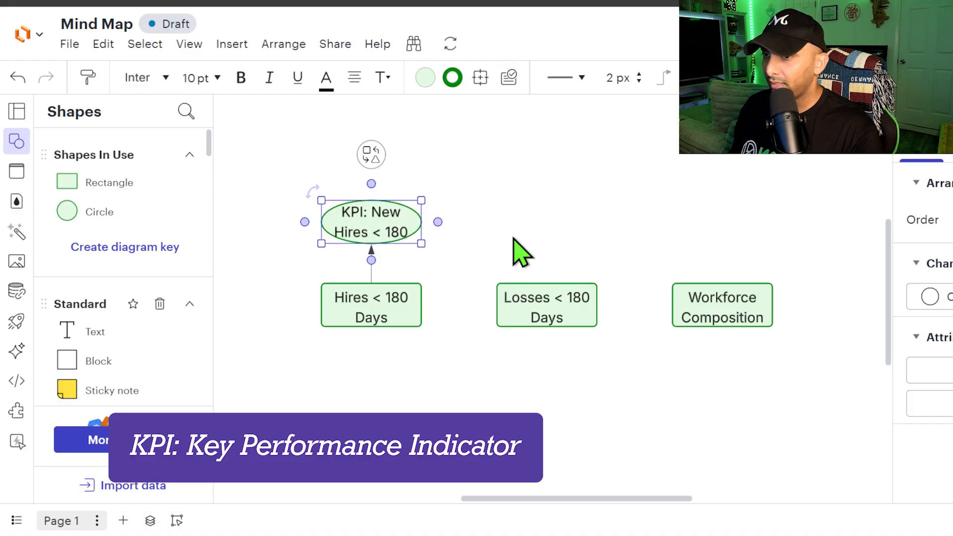
triple_click(401, 231)
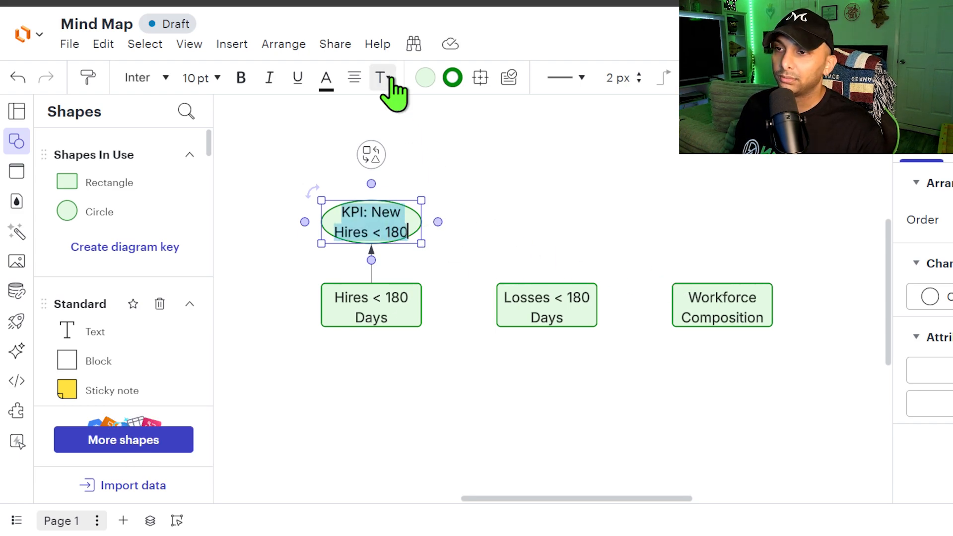
Add a connected box to the left of "Hires < 180 Days" and hide the shape library to widen the canvas
click(319, 315)
click(330, 301)
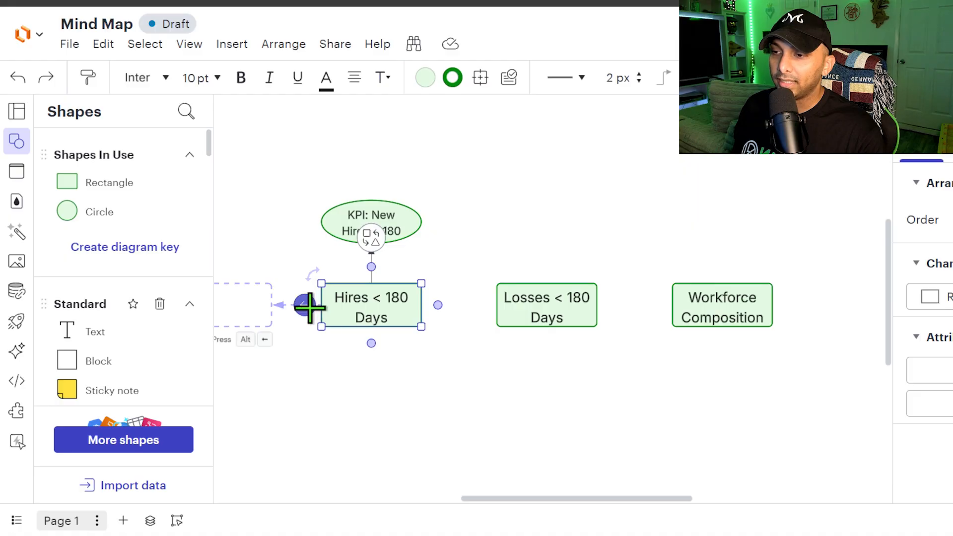
click(308, 307)
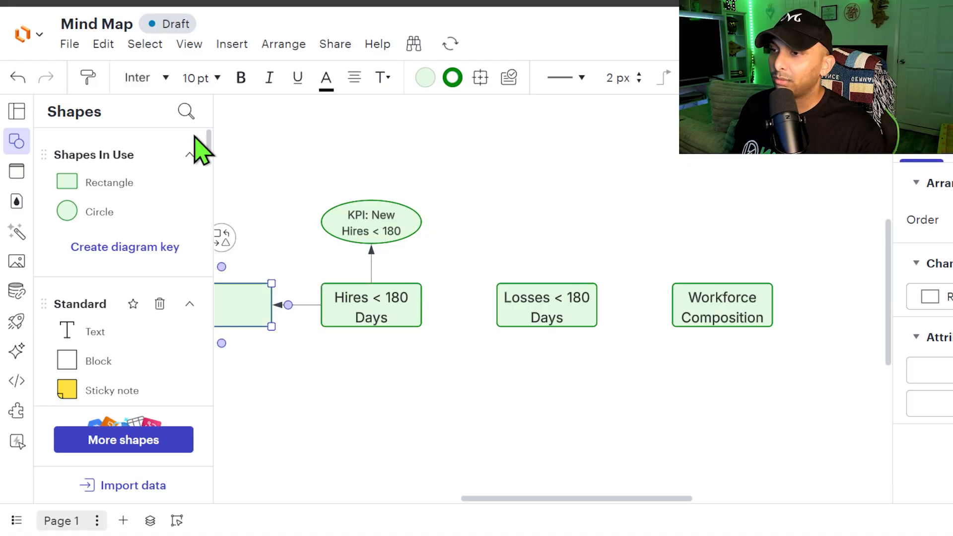
drag(215, 210, 42, 234)
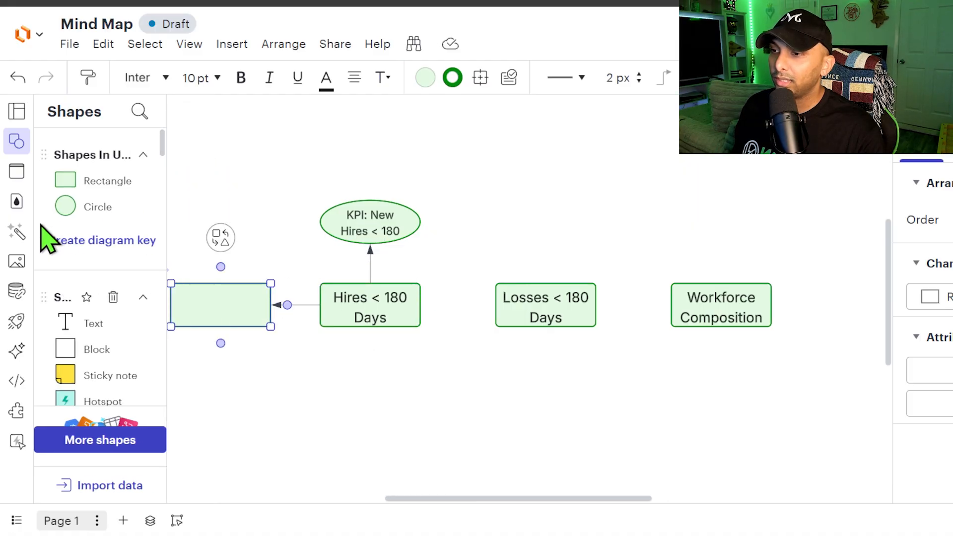
click(17, 142)
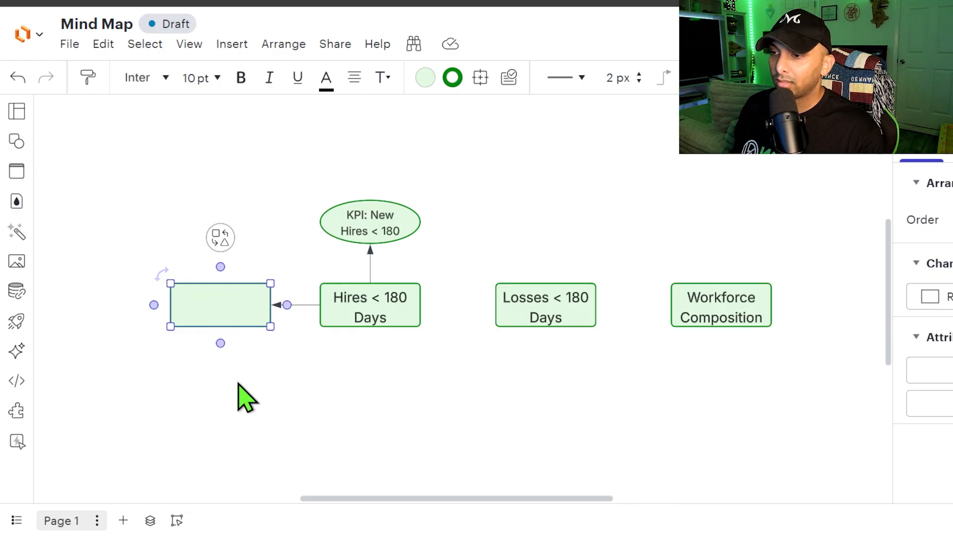
Label the new box left of the hires box "By Name" and turn it into an ellipse with smaller text
key(Return)
text(By Nam)
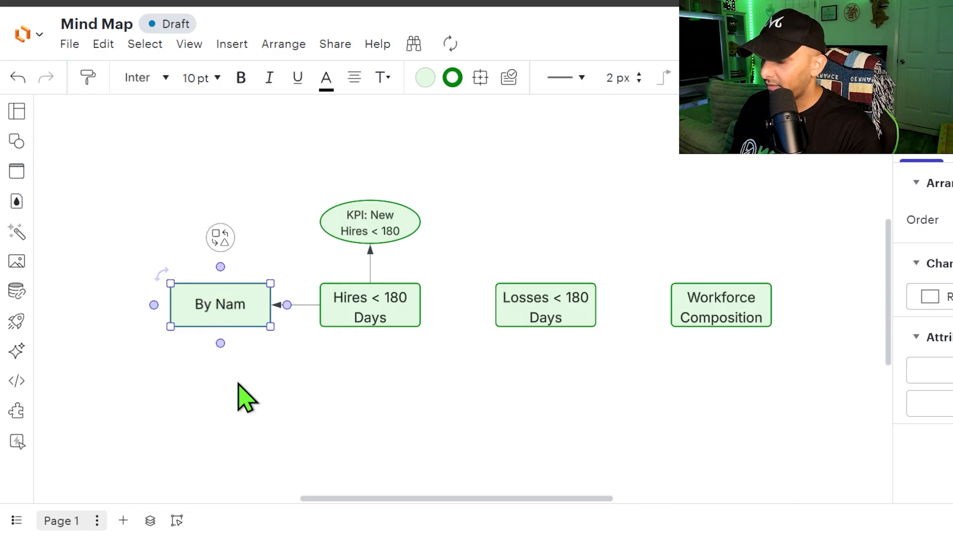
text(e)
Add a connected ellipse below the "Hires < 180 Days" box labelled "Total Workforce after hires MoM"
text(Tot)
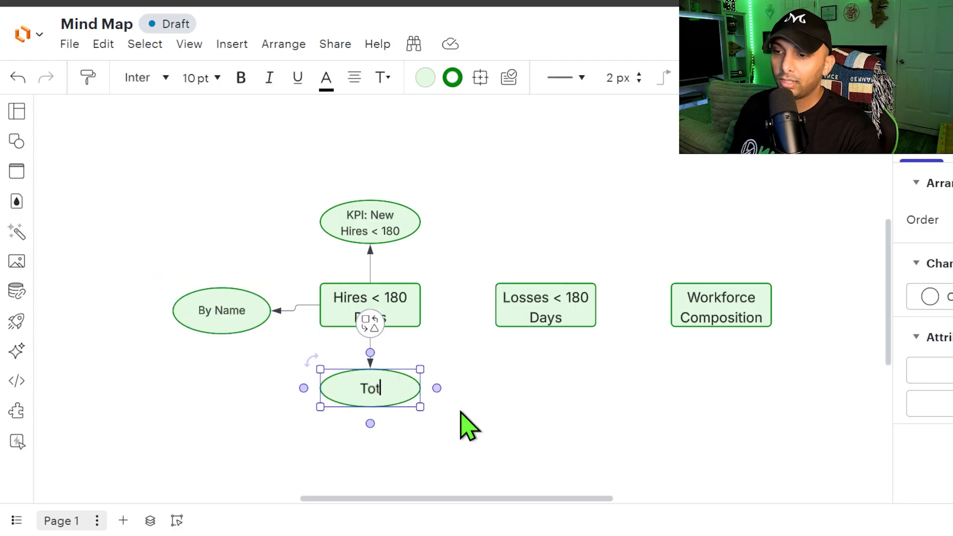
text(al Work)
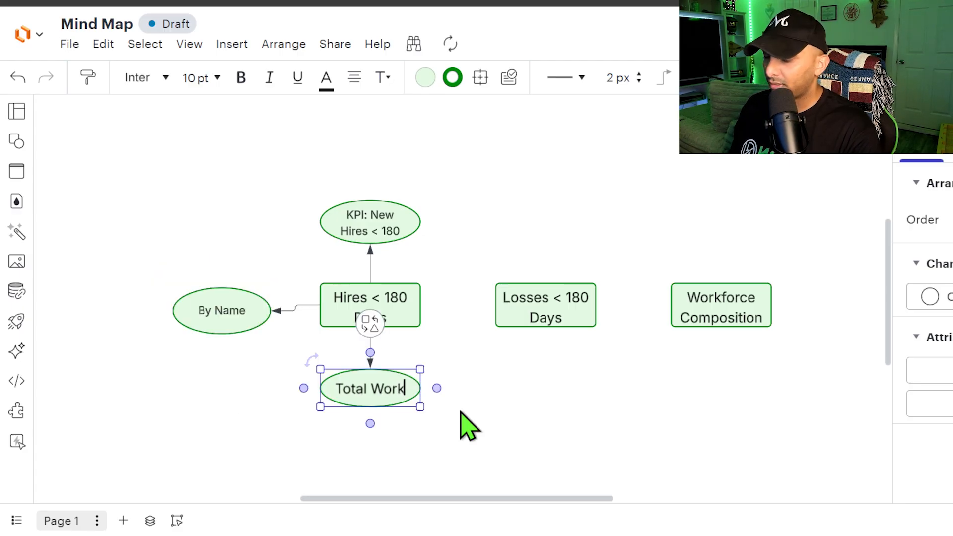
text(force a)
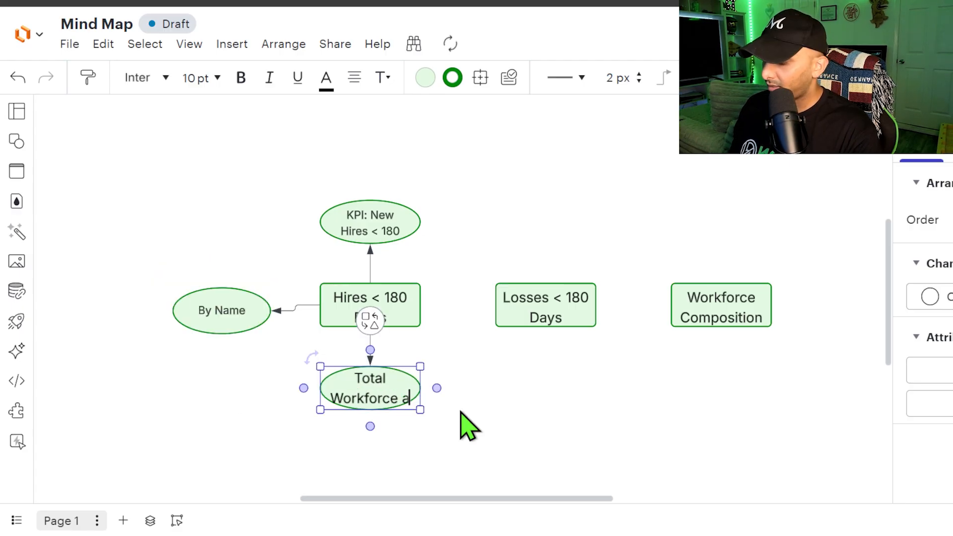
text(fter hires)
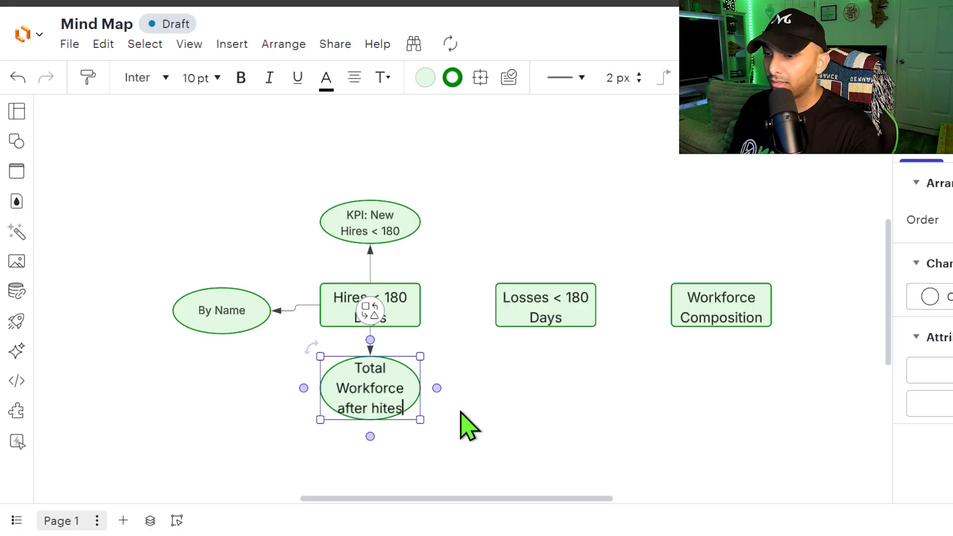
key(BackSpace)
key(BackSpace)
key(BackSpace)
text(res M)
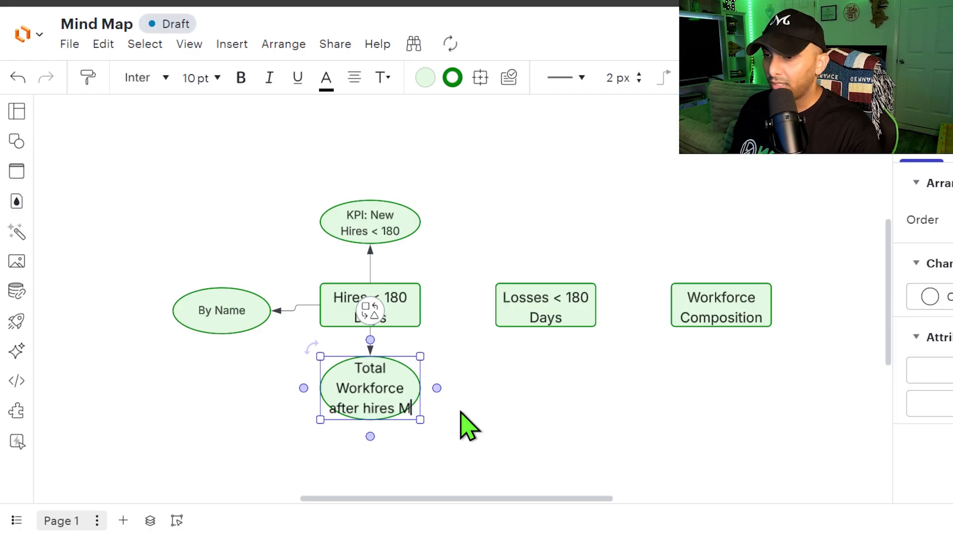
text(oM)
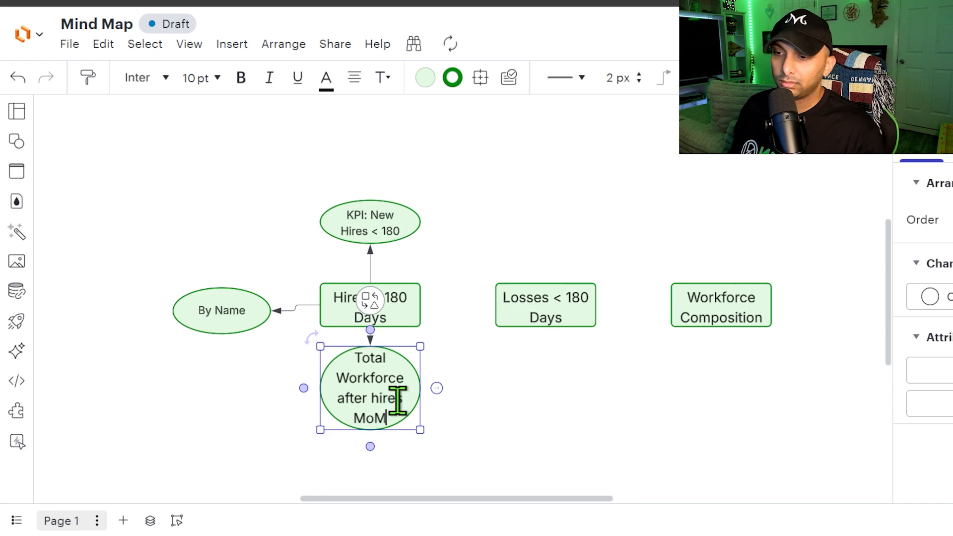
Add an ellipse above "By Name", connected to the "Hires < 180 Days" box, and label it "Hires by Gender"
text(Hires )
text(by)
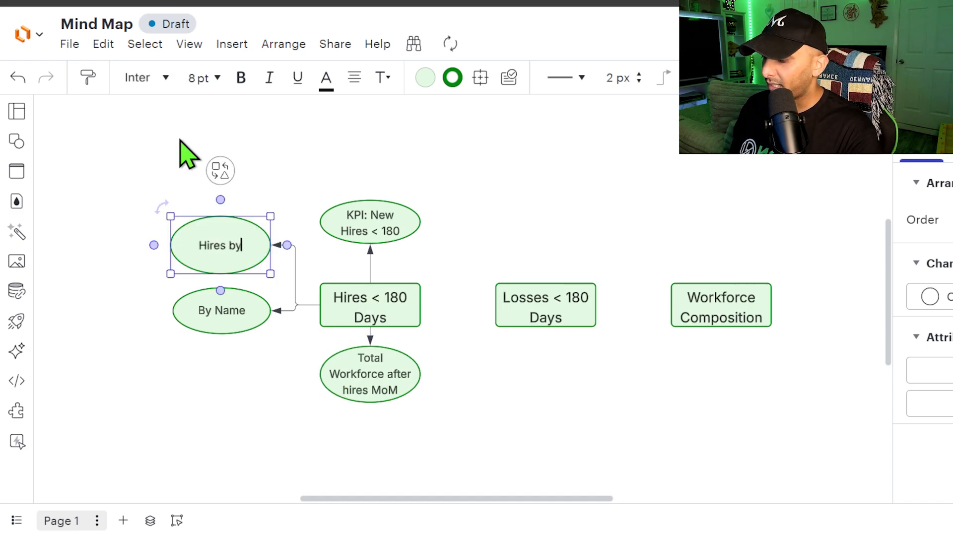
text( Gender)
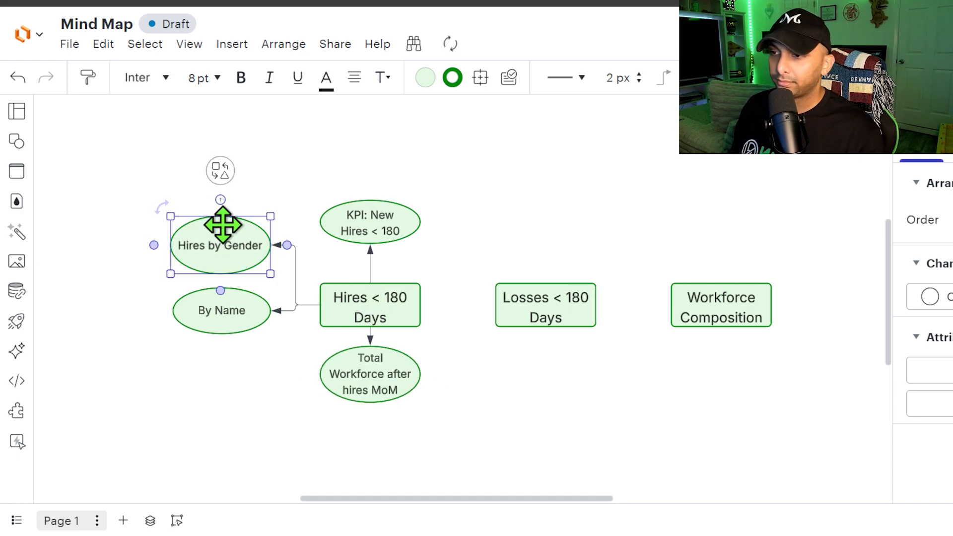
Add an ellipse below "By Name", connected to the "Hires < 180 Days" box, and label it "% of Filled vs. Vacant"
text(%)
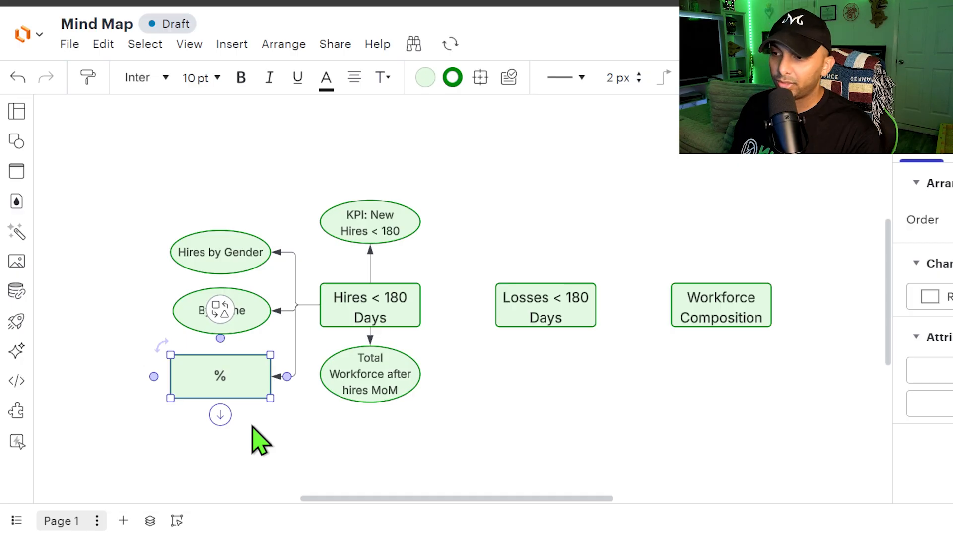
text( of Fil)
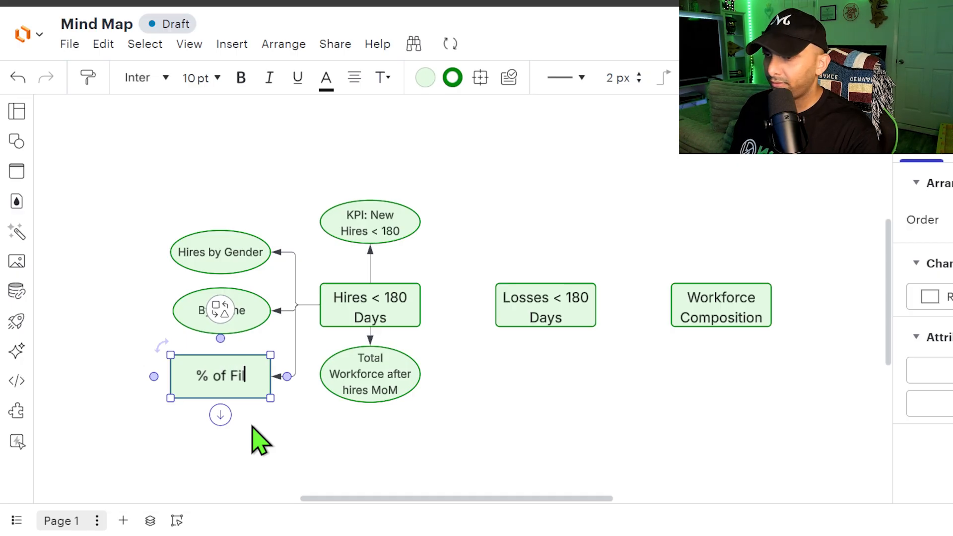
text(led vs. V)
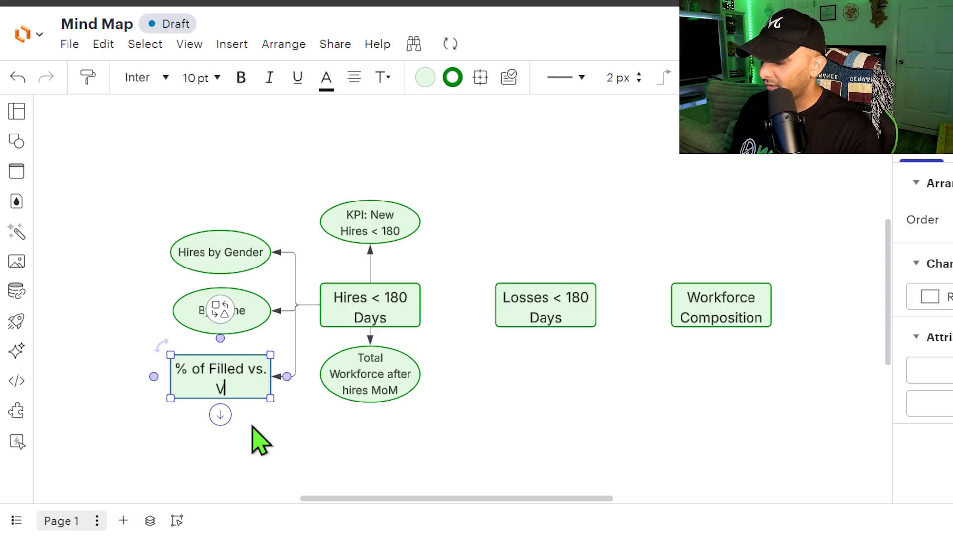
text(acant)
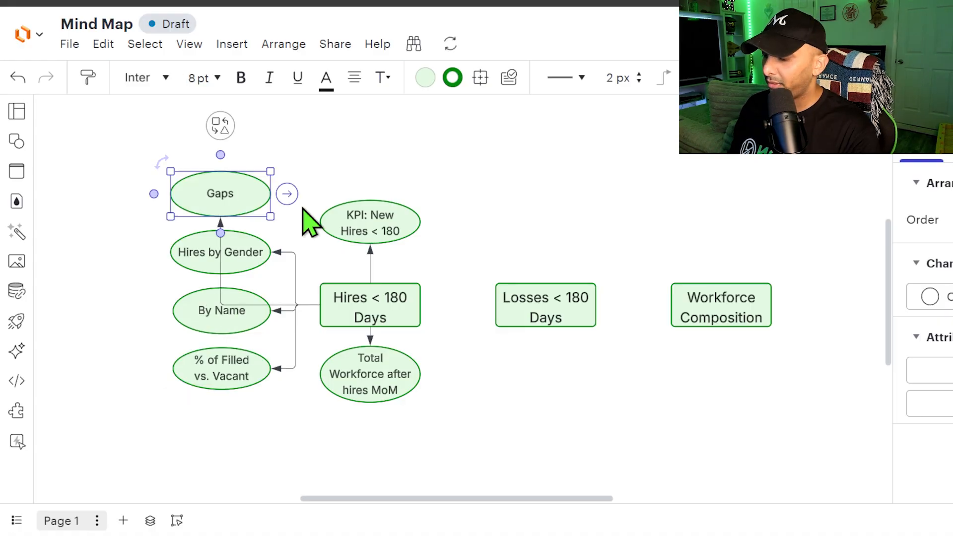
Label the new ellipse above "Hires by Gender" "Gaps in Teams" and fill the "Hires < 180 Days" box with yellow
text(in)
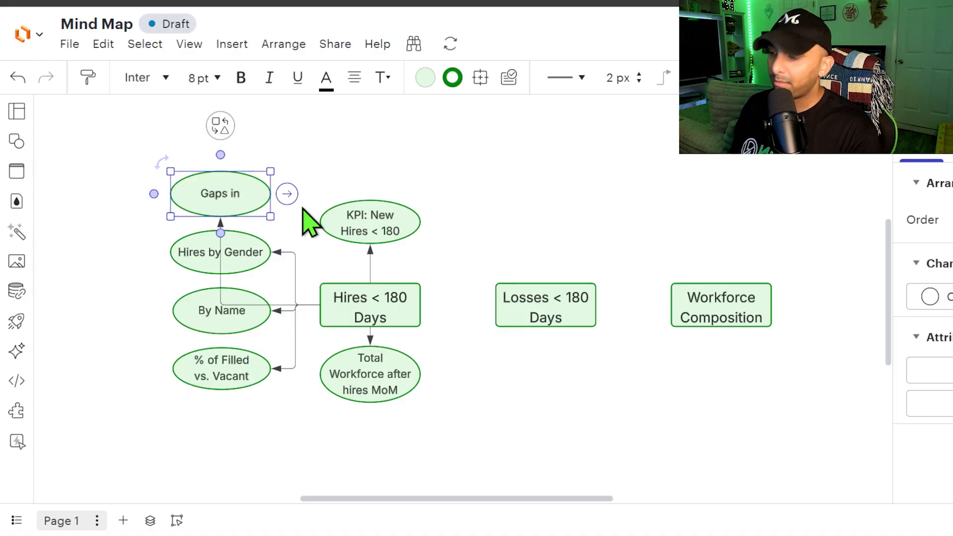
text( Teams)
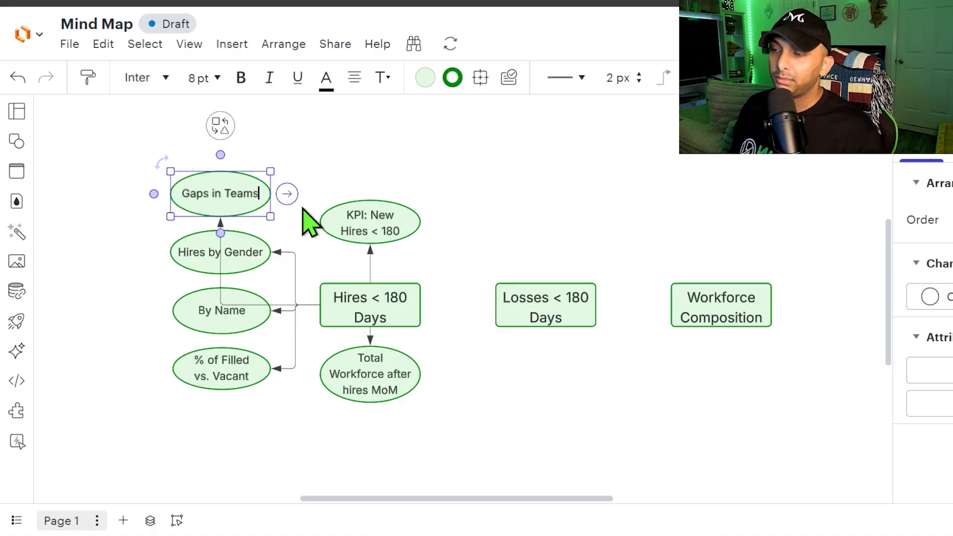
click(422, 78)
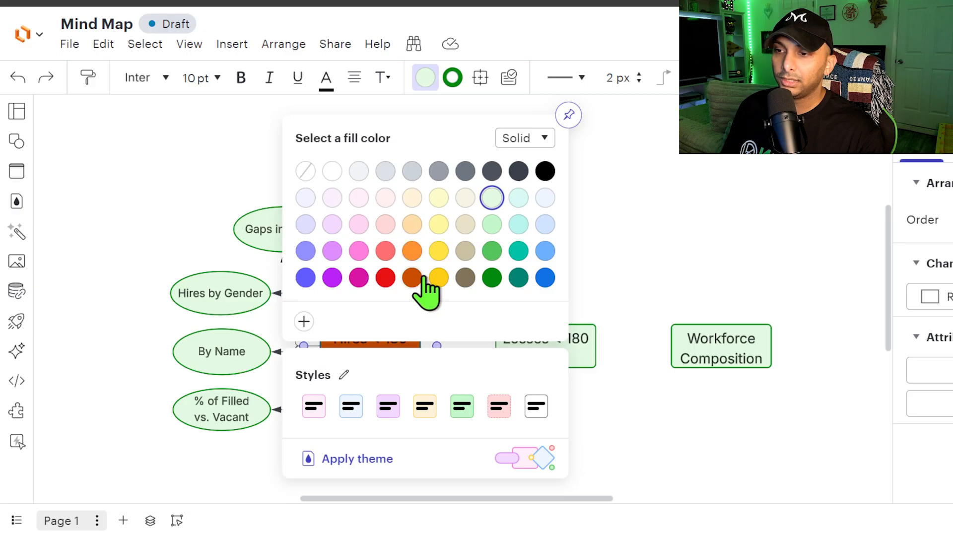
click(438, 251)
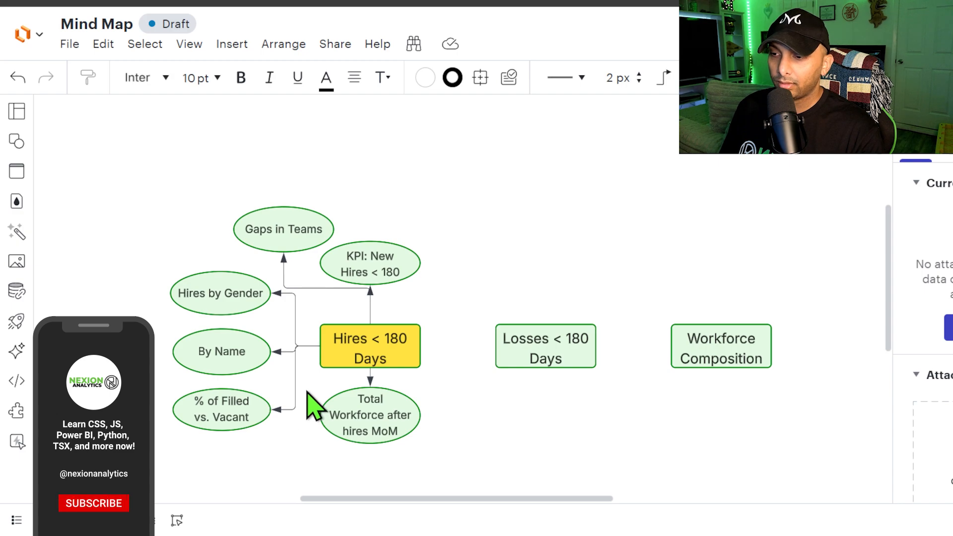
click(327, 395)
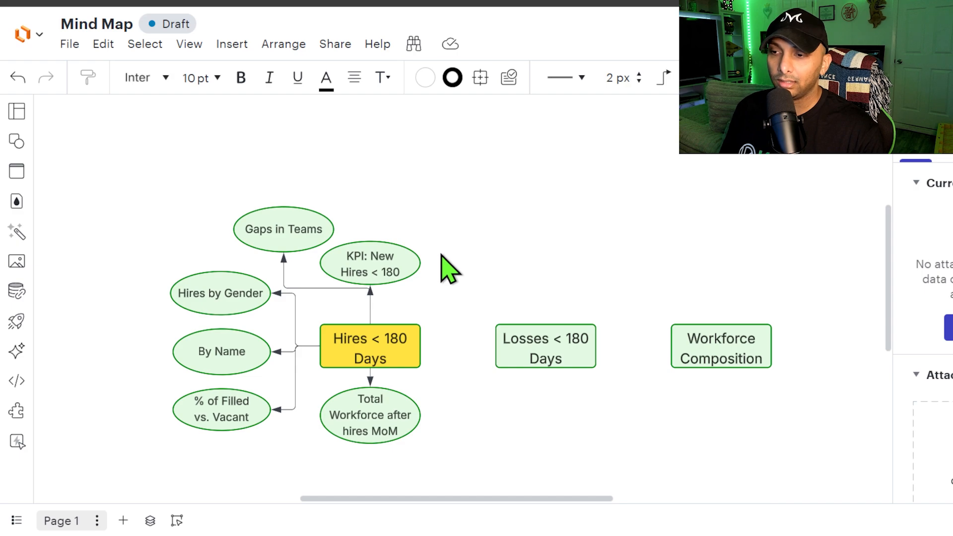
click(388, 425)
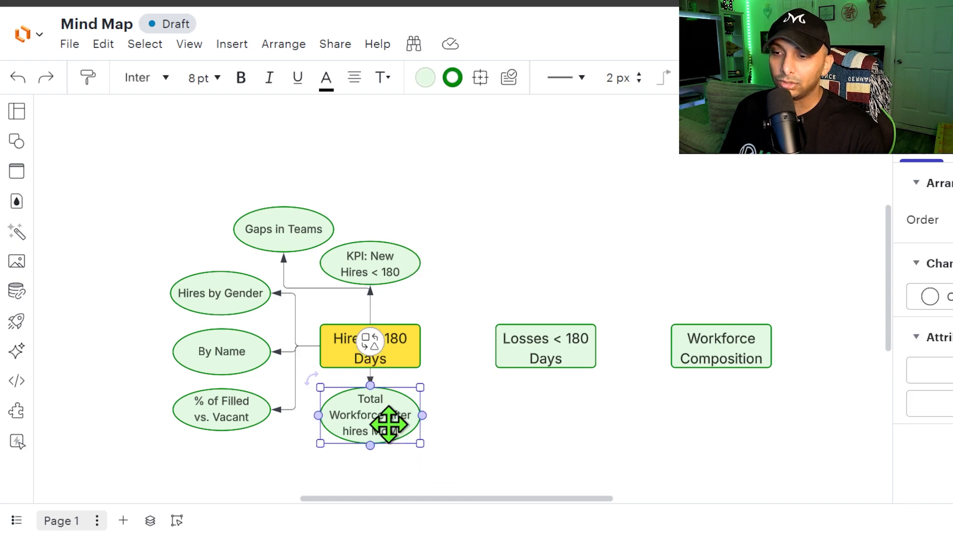
click(455, 444)
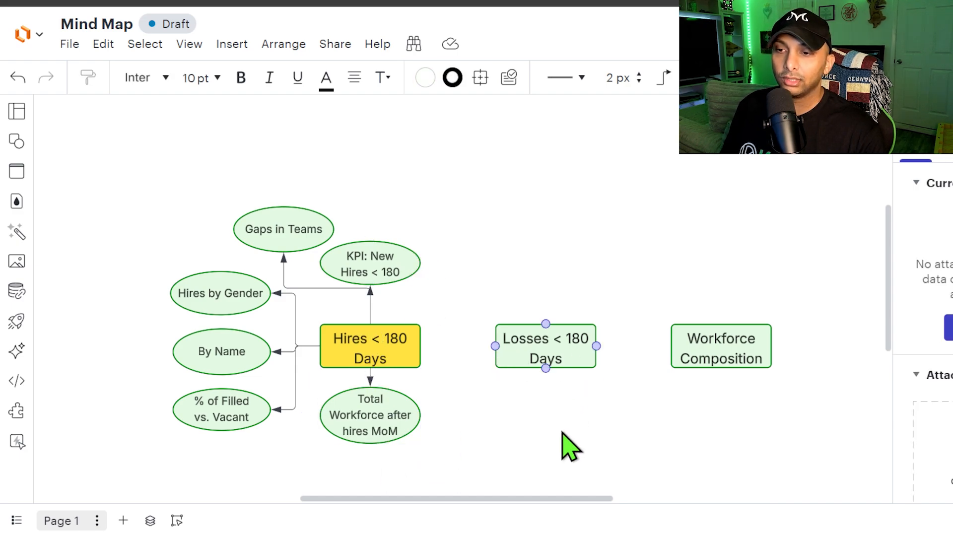
Add a connected box above the "Losses < 180 Days" box
click(536, 326)
click(545, 305)
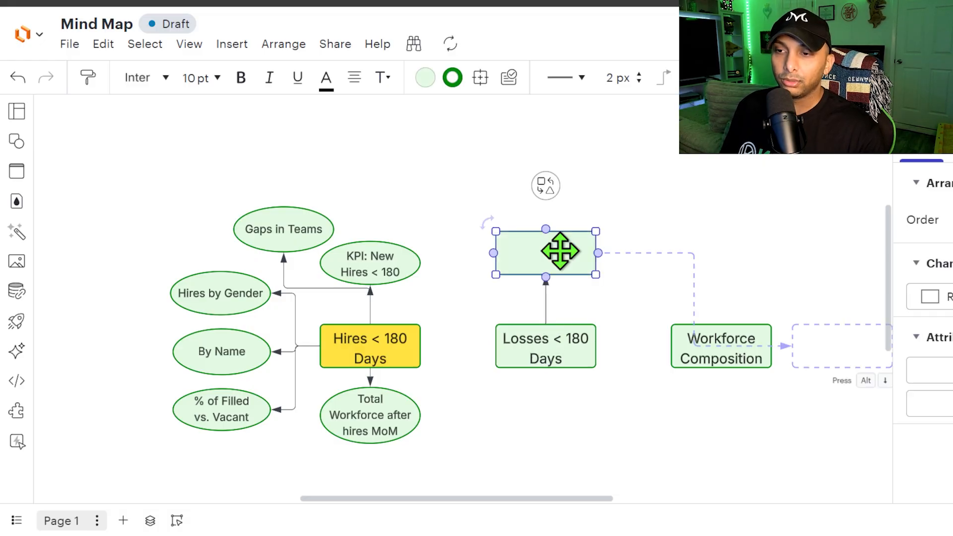